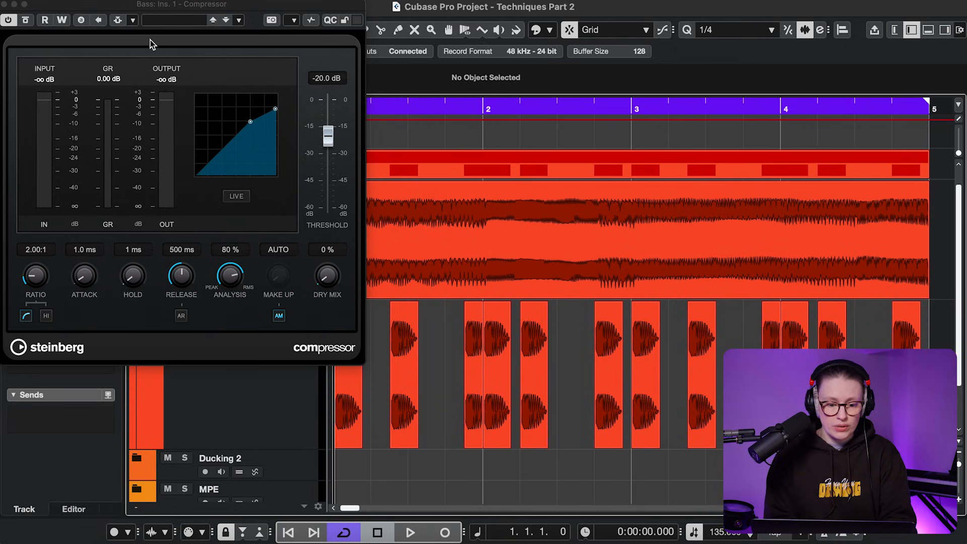
# - Add the Kick track as the side-chain source for the Bass compressor
pyautogui.click(133, 21)
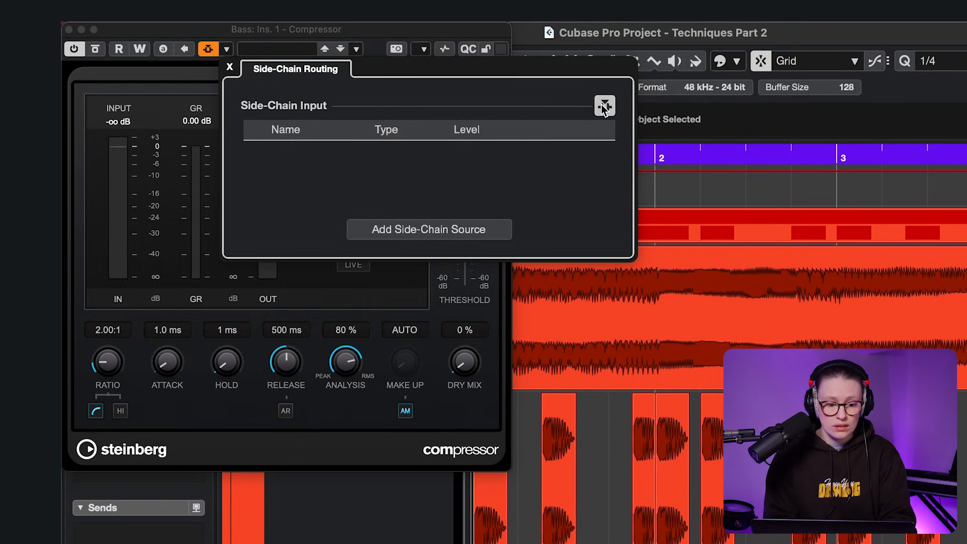
pyautogui.click(443, 231)
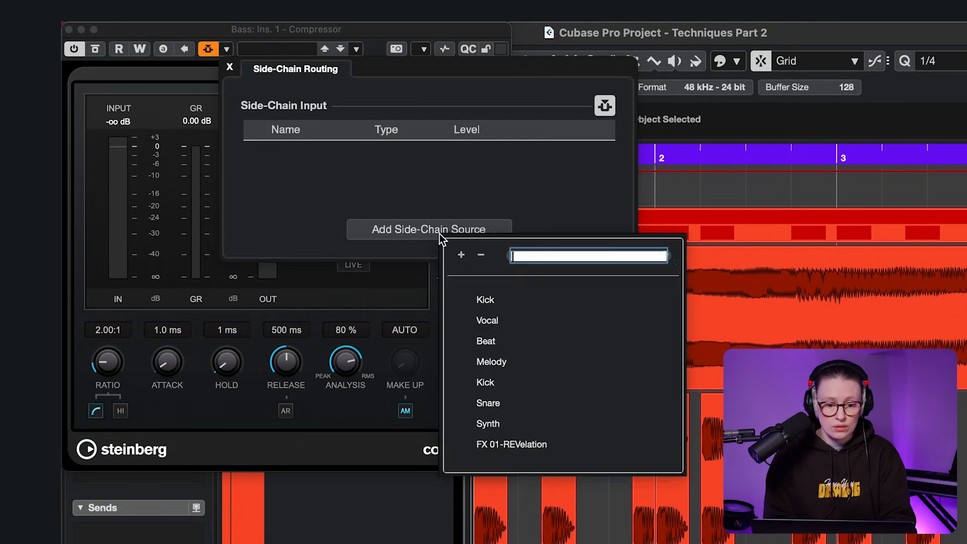
pyautogui.click(480, 301)
pyautogui.click(230, 67)
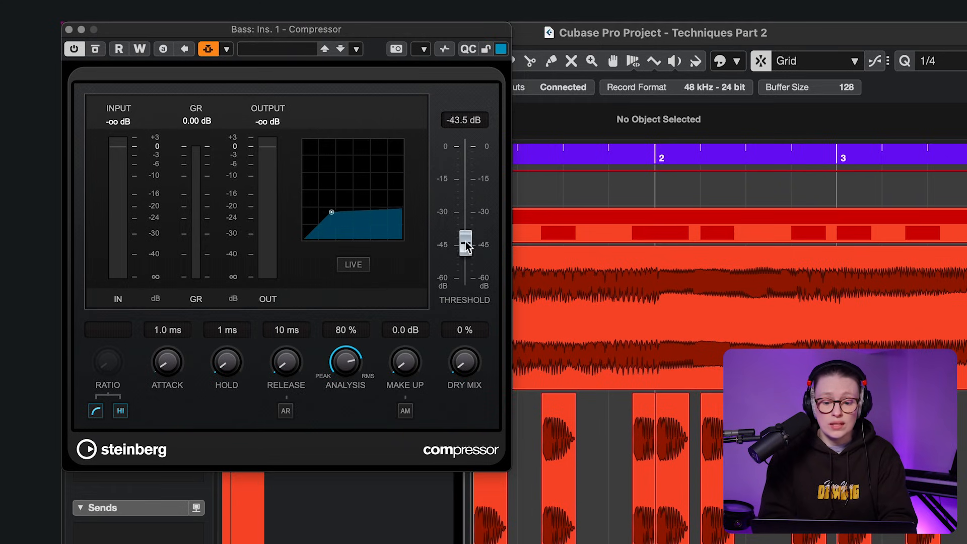
# - Play the project and pull the Bass compressor threshold down to about -54.8 dB
pyautogui.press('space')
pyautogui.moveTo(464, 197); pyautogui.dragTo(472, 165)
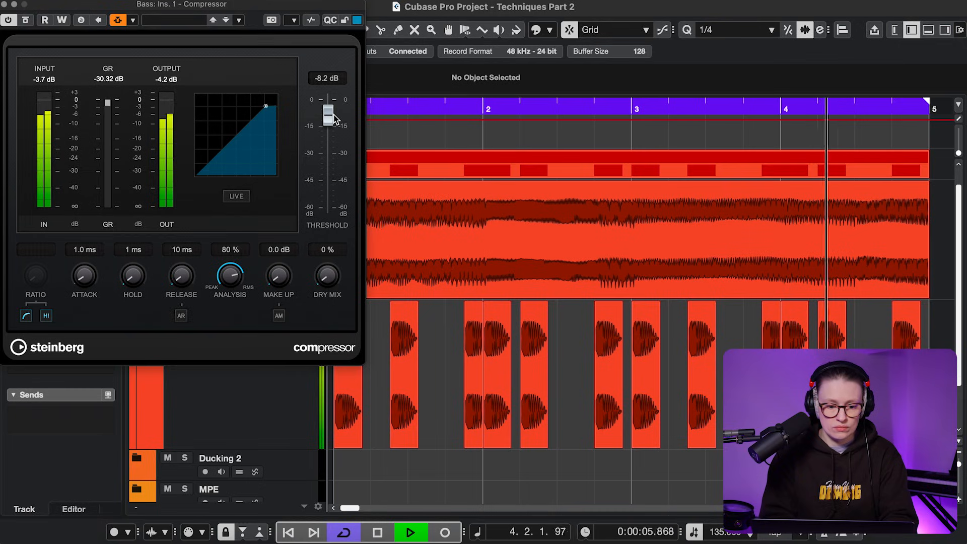
pyautogui.moveTo(330, 117)
pyautogui.mouseDown()
pyautogui.moveTo(330, 199)
pyautogui.moveTo(324, 126)
pyautogui.mouseUp()
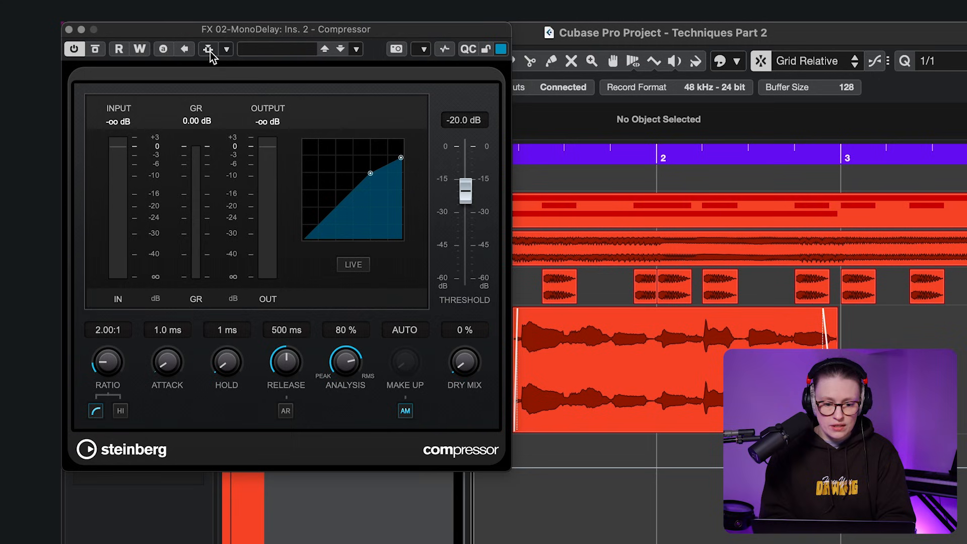
# - Add the Vocal track as the side-chain source for the FX 02-MonoDelay compressor
pyautogui.click(226, 49)
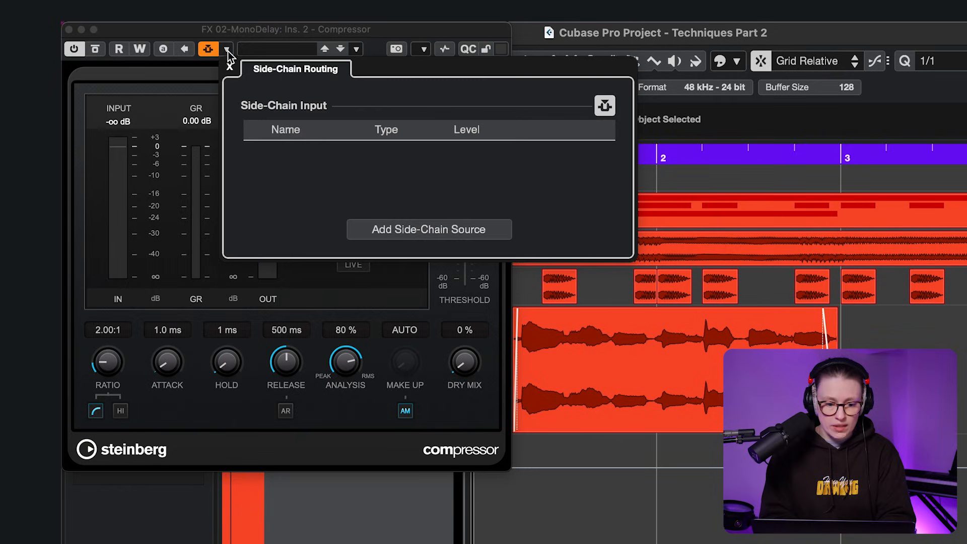
pyautogui.click(399, 226)
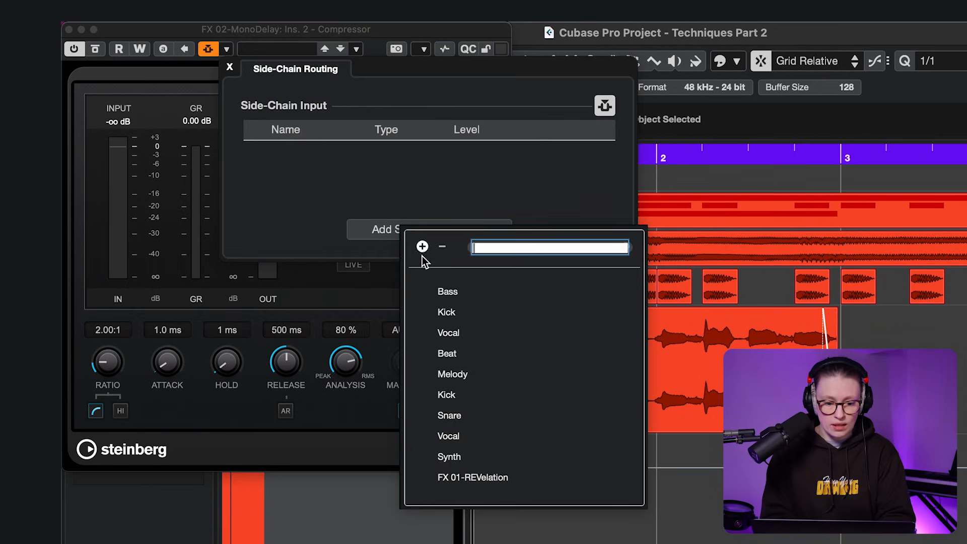
pyautogui.click(448, 333)
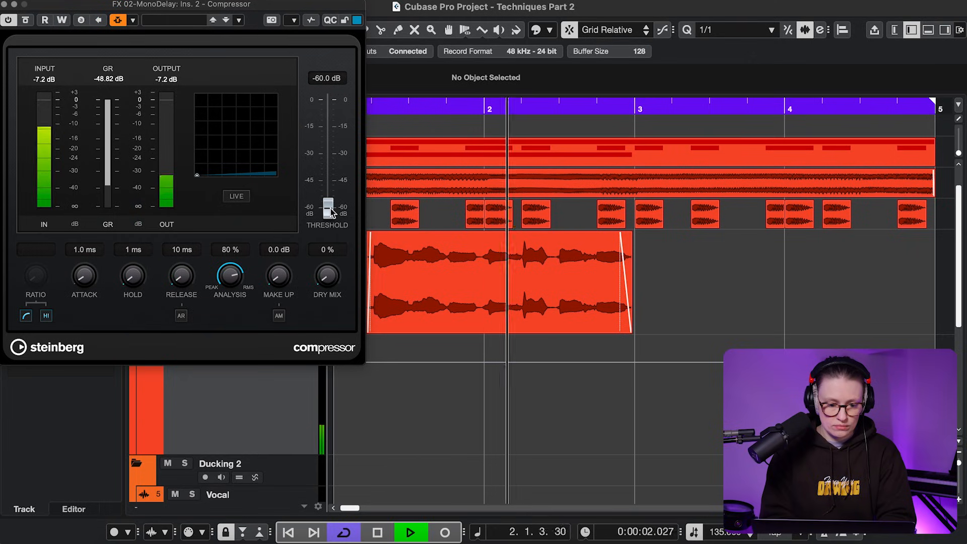
# - Raise the delay compressor's threshold from -60 dB to -30.0 dB
pyautogui.moveTo(330, 212); pyautogui.dragTo(333, 184)
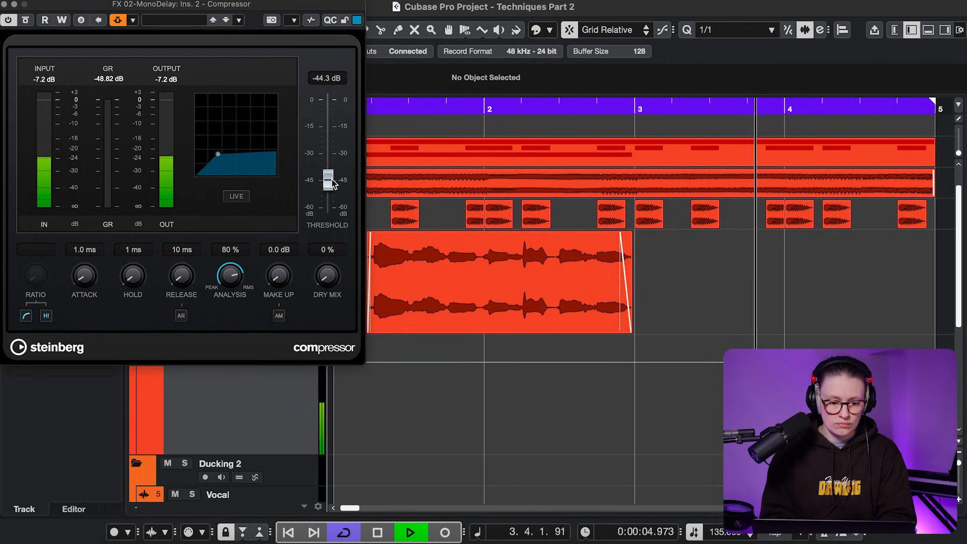
pyautogui.moveTo(333, 183); pyautogui.dragTo(333, 157)
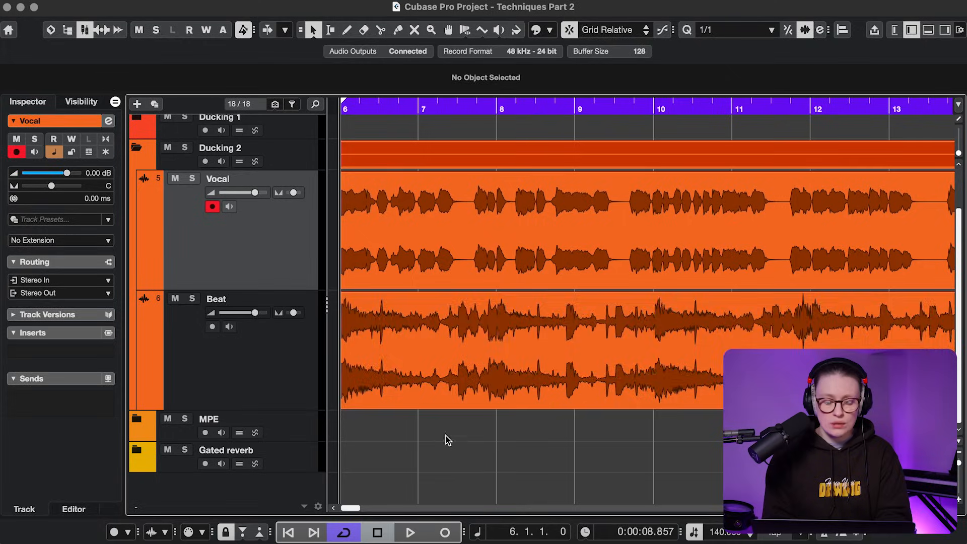
# - Select the Vocal event, start playback, and solo Vocal instead of Beat
pyautogui.click(418, 265)
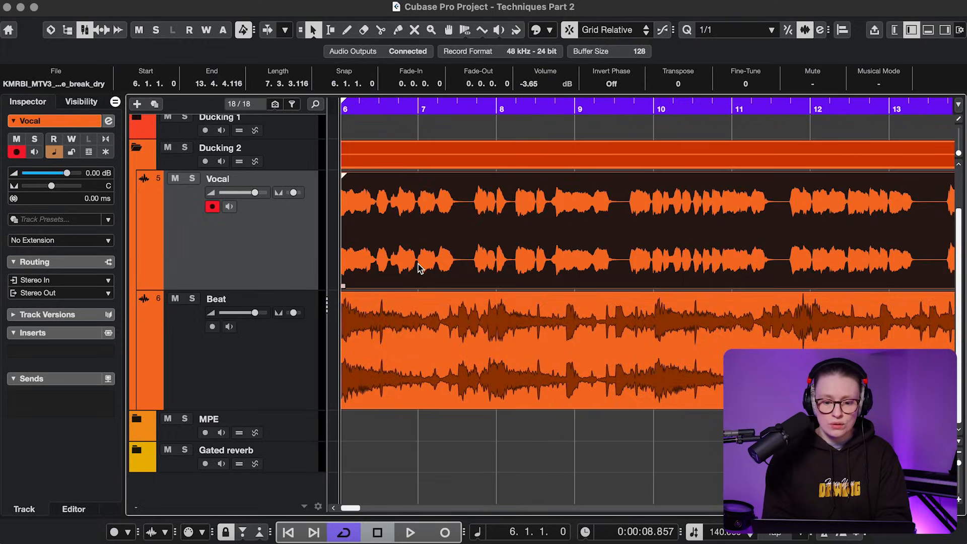
pyautogui.press('space')
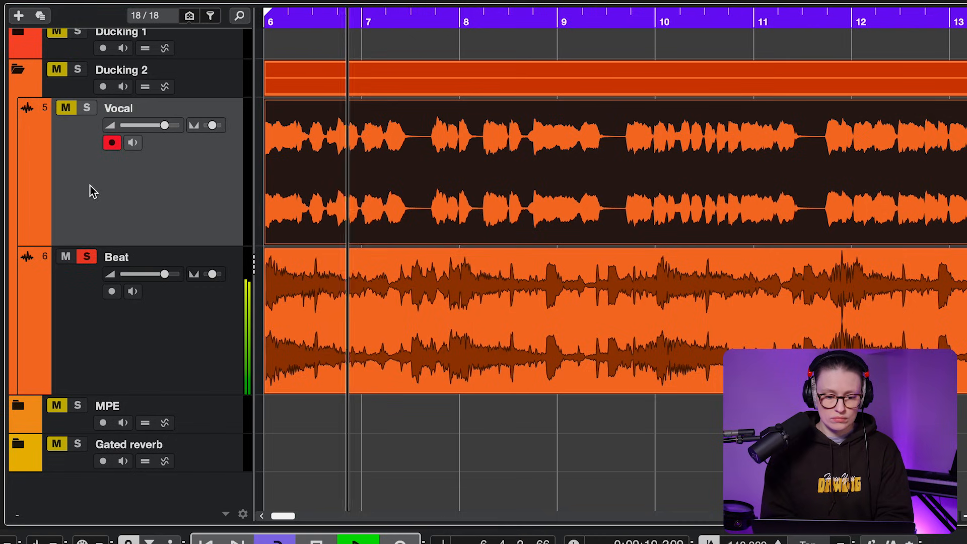
pyautogui.click(86, 109)
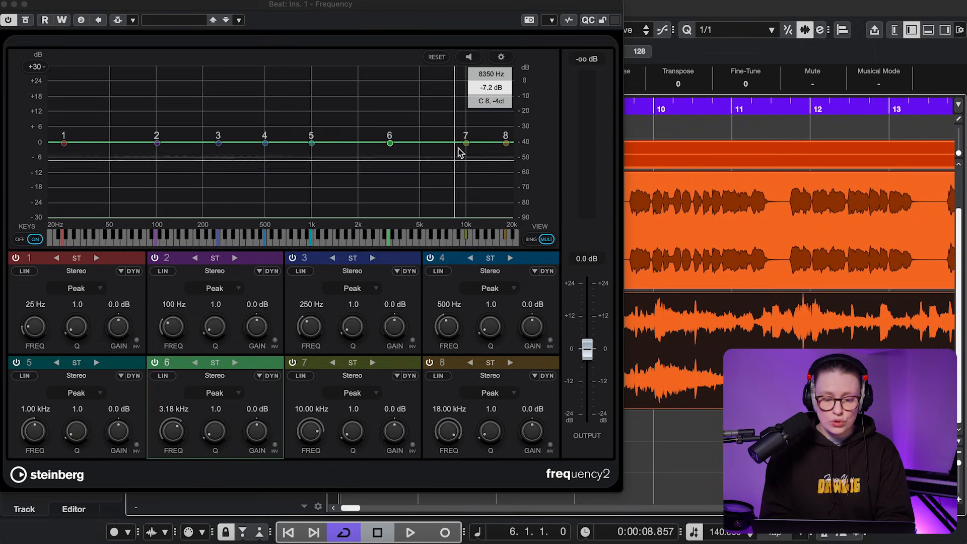
# - Cut Beat EQ band 6 by 4.3 dB at 3.18 kHz and add Vocal as side-chain source
pyautogui.moveTo(257, 426); pyautogui.dragTo(258, 430)
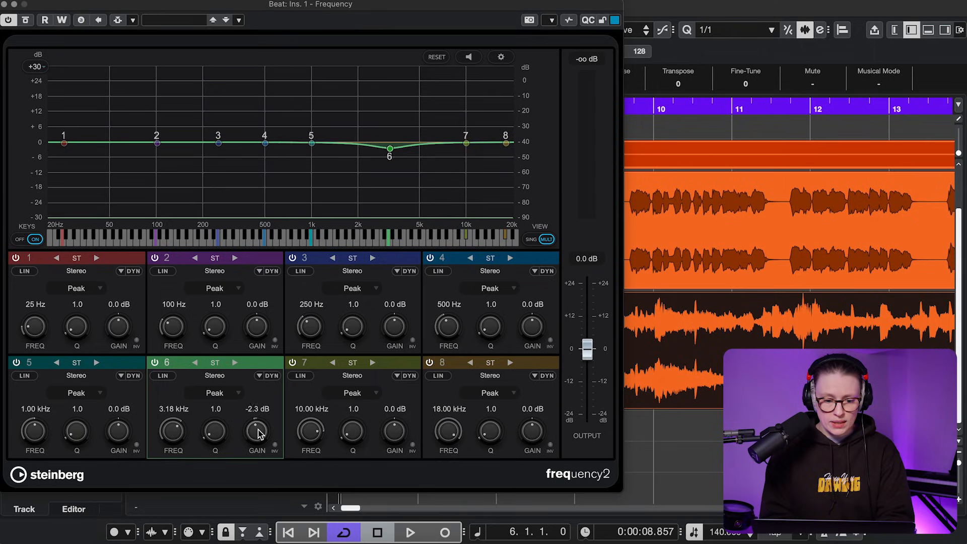
pyautogui.click(134, 20)
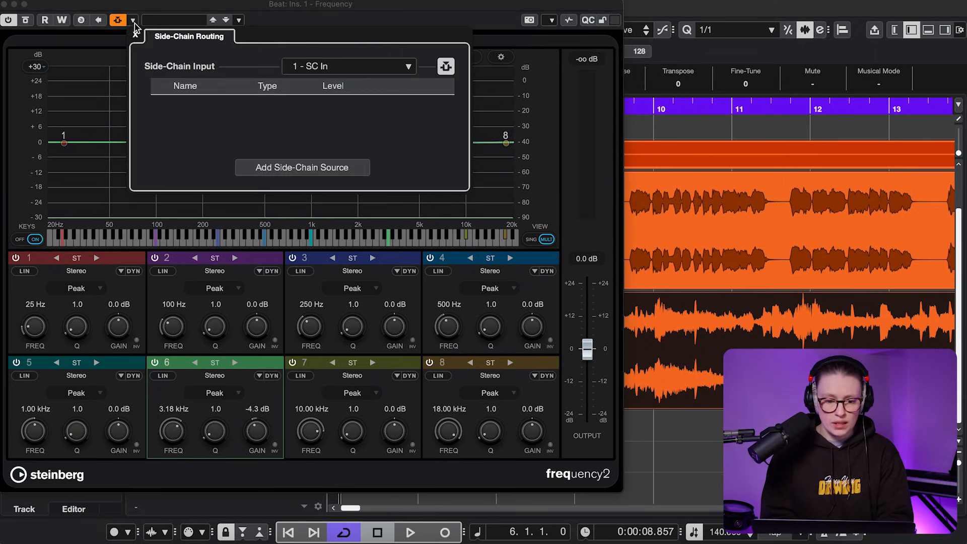
pyautogui.click(262, 167)
pyautogui.click(309, 263)
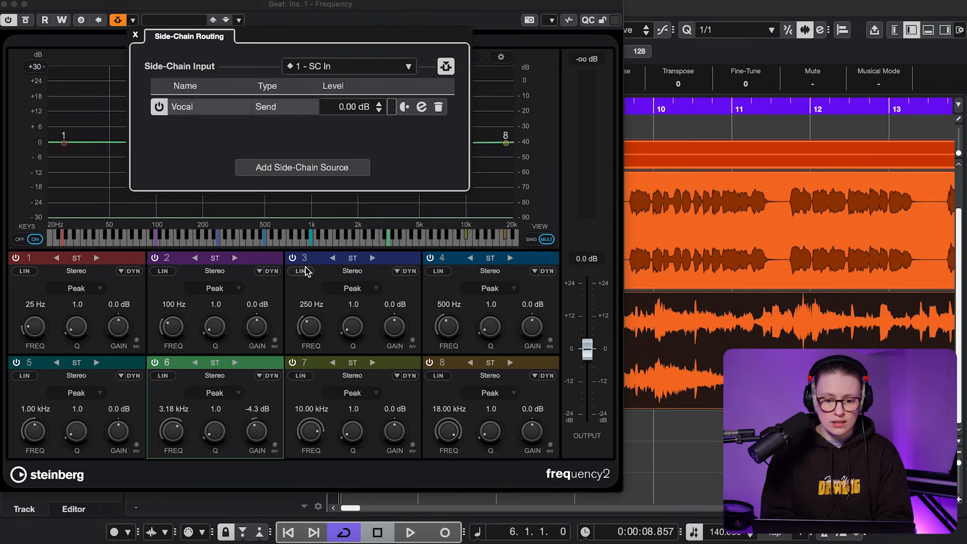
pyautogui.click(253, 196)
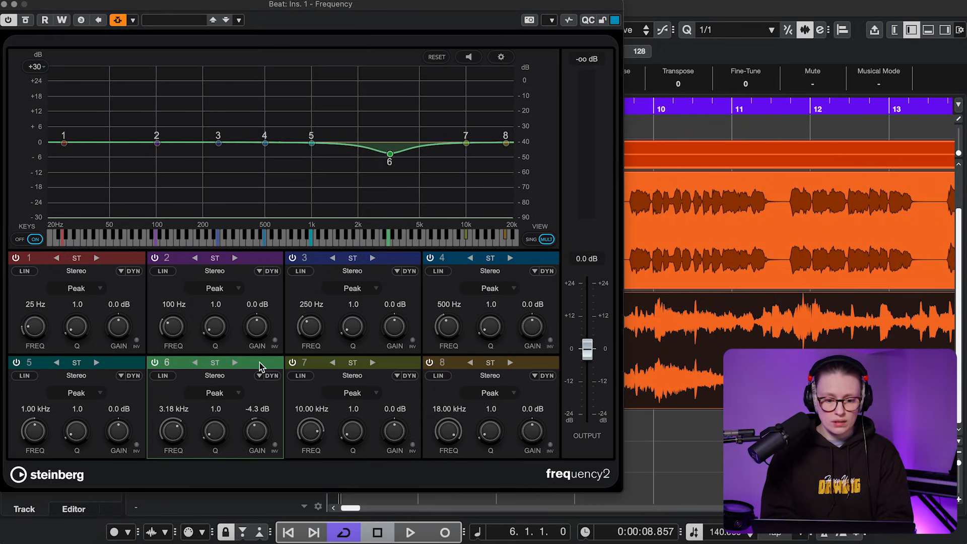
# - Enable dynamics on band 6, keyed from Side-Chain 1
pyautogui.click(259, 362)
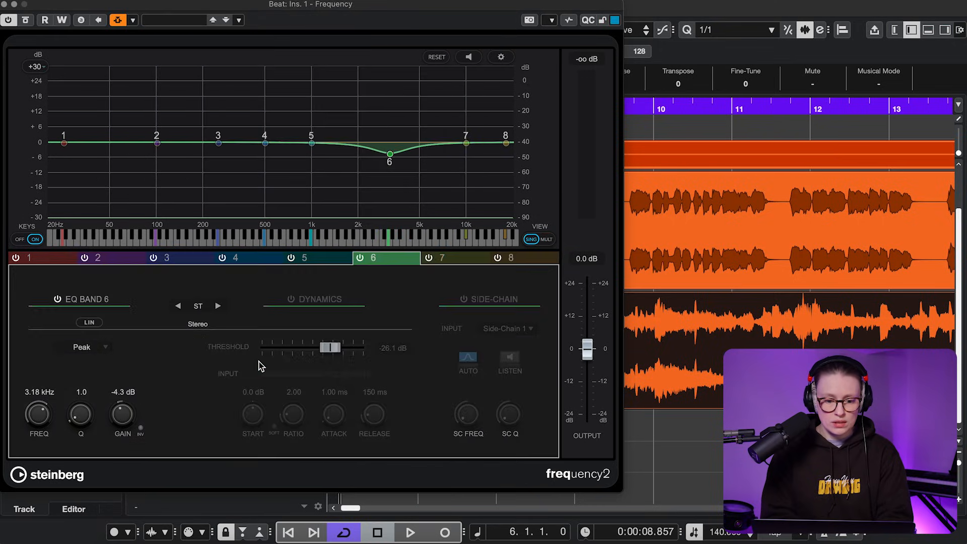
pyautogui.click(292, 299)
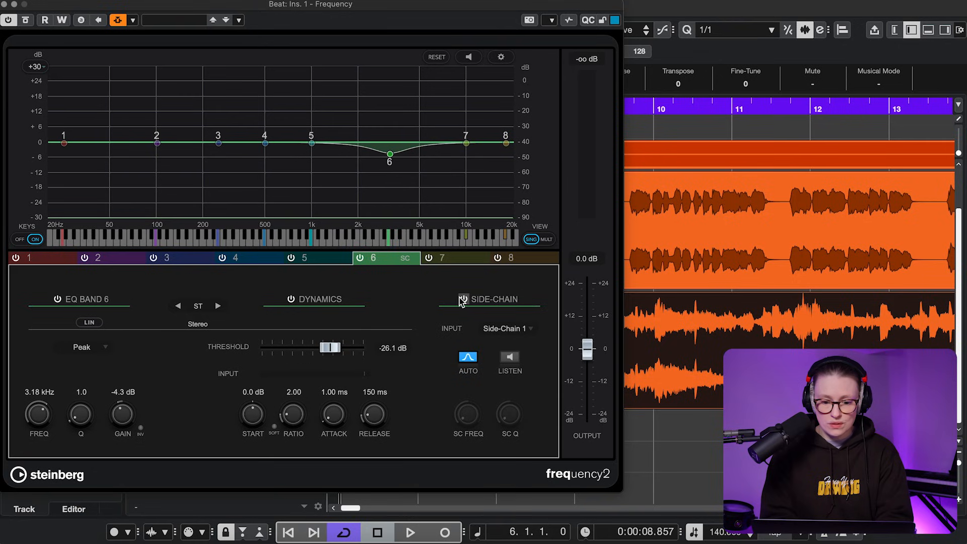
pyautogui.click(503, 329)
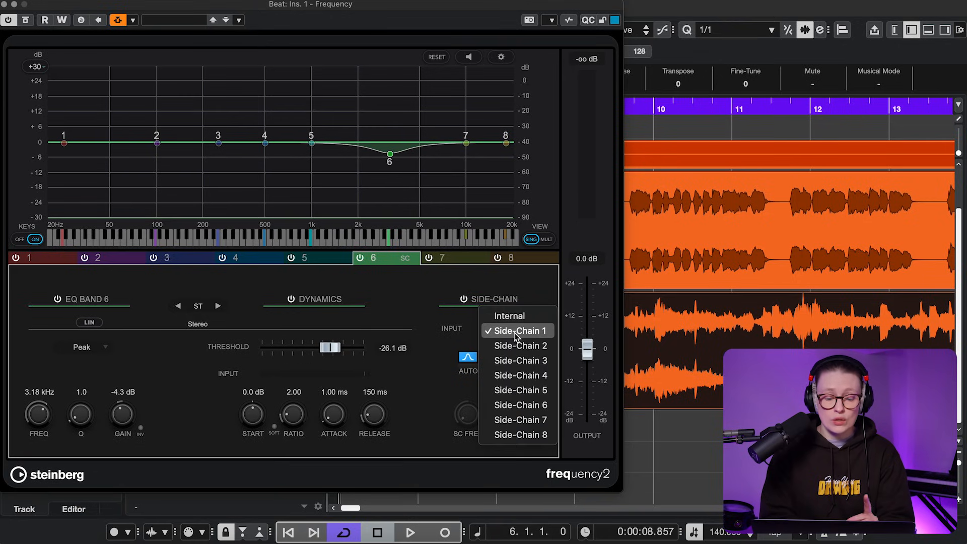
pyautogui.click(515, 332)
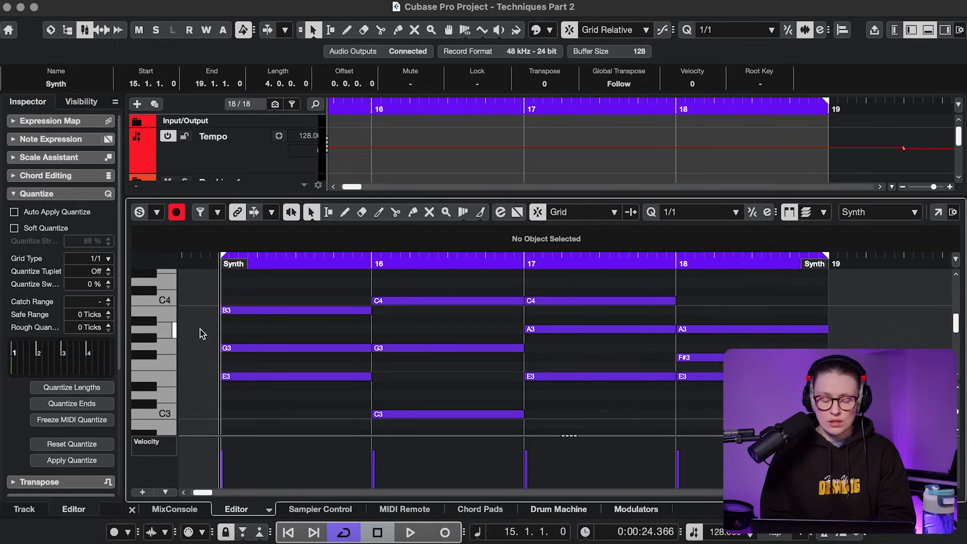
# - Play the Synth part, choose Tuning as note expression, and show note expression data
pyautogui.press('space')
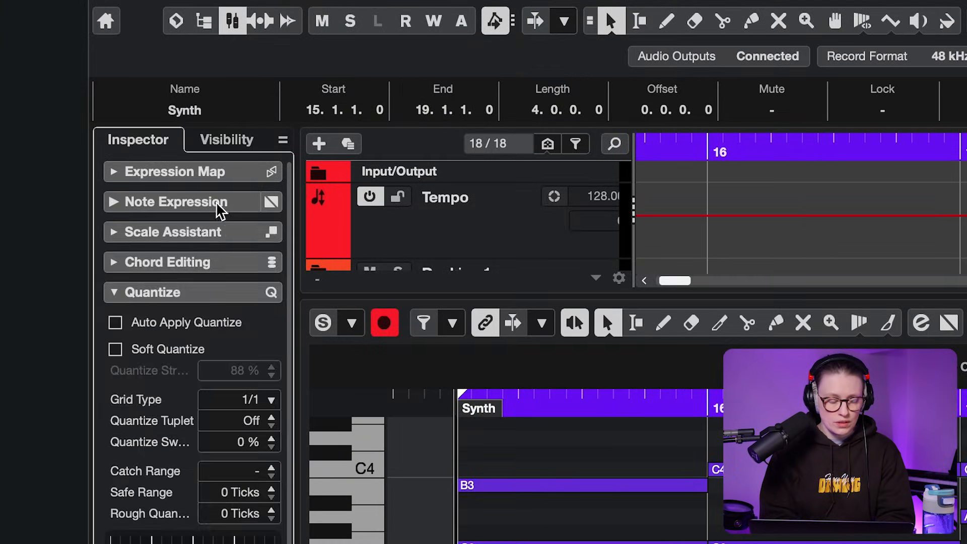
pyautogui.click(75, 140)
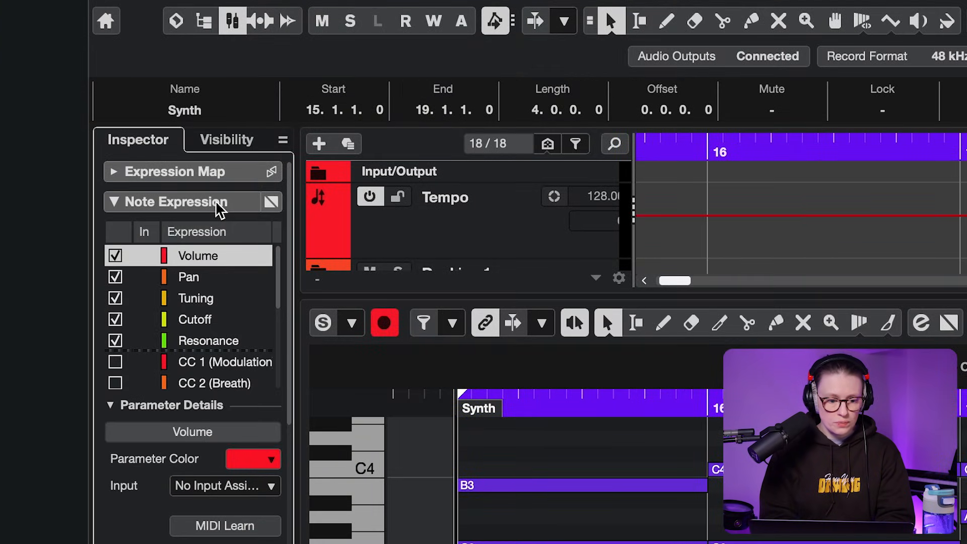
pyautogui.click(209, 299)
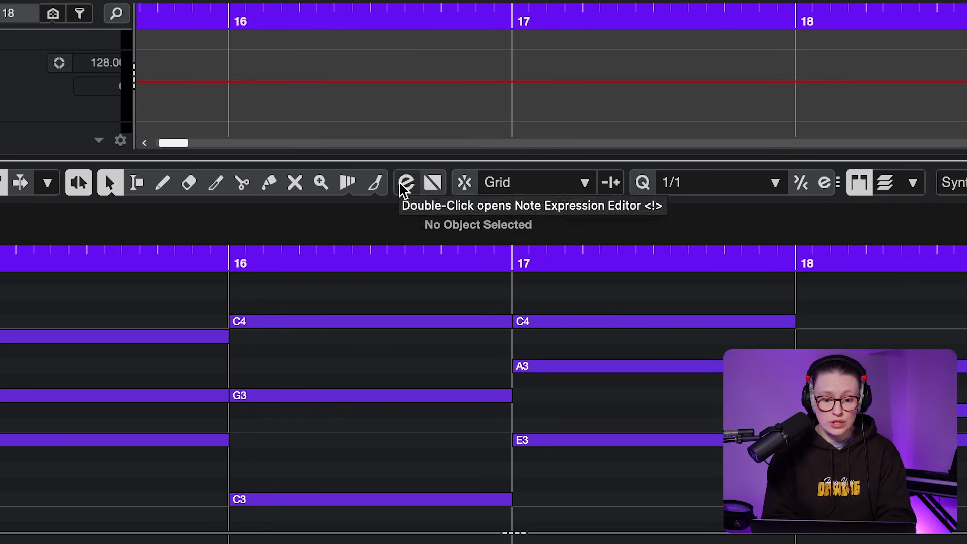
pyautogui.click(401, 188)
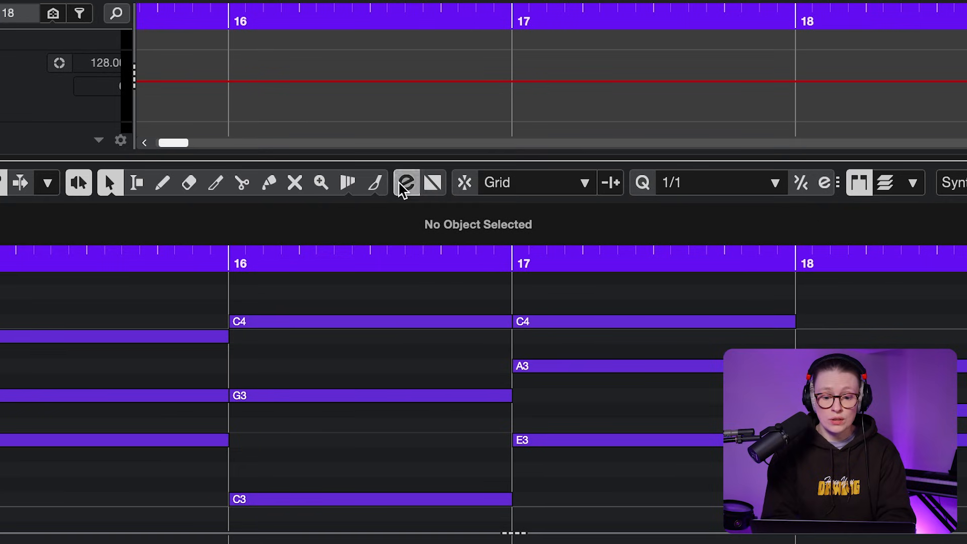
pyautogui.click(434, 188)
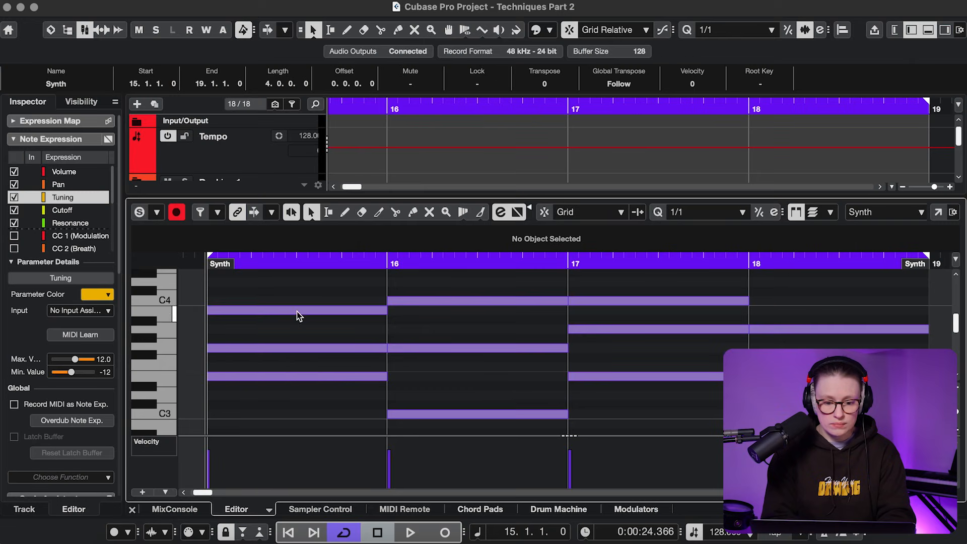
# - Draw tuning bends on the first Synth note, one rising and one falling to about -3.94
pyautogui.doubleClick(297, 311)
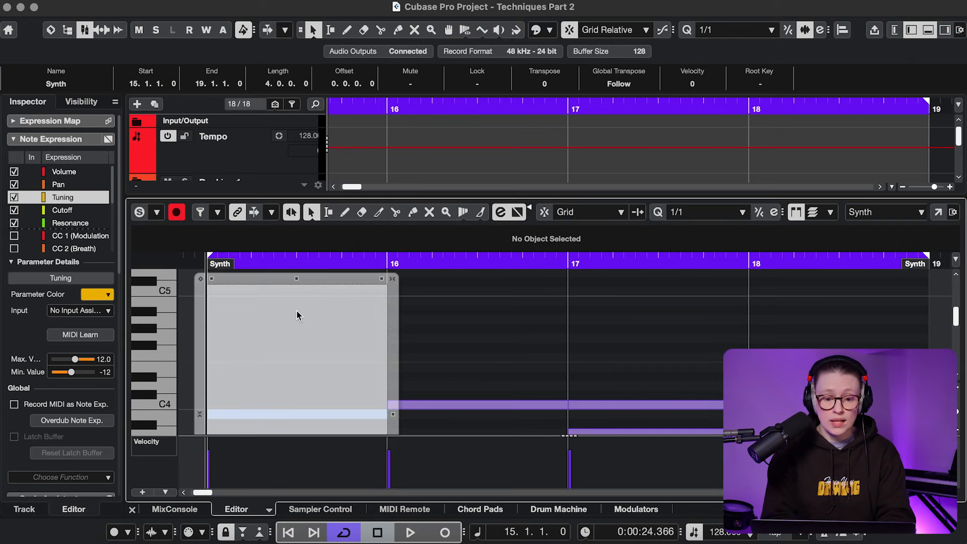
pyautogui.rightClick(410, 310)
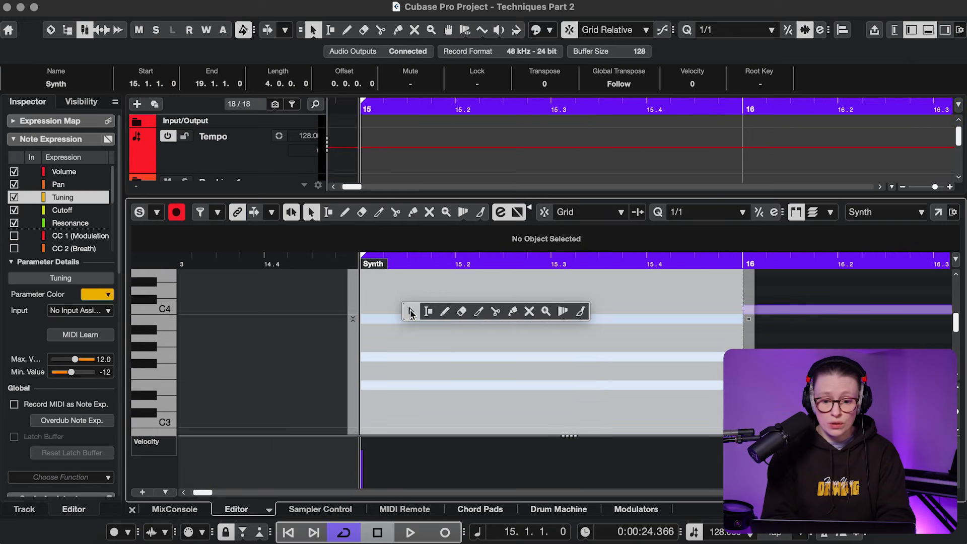
pyautogui.click(443, 316)
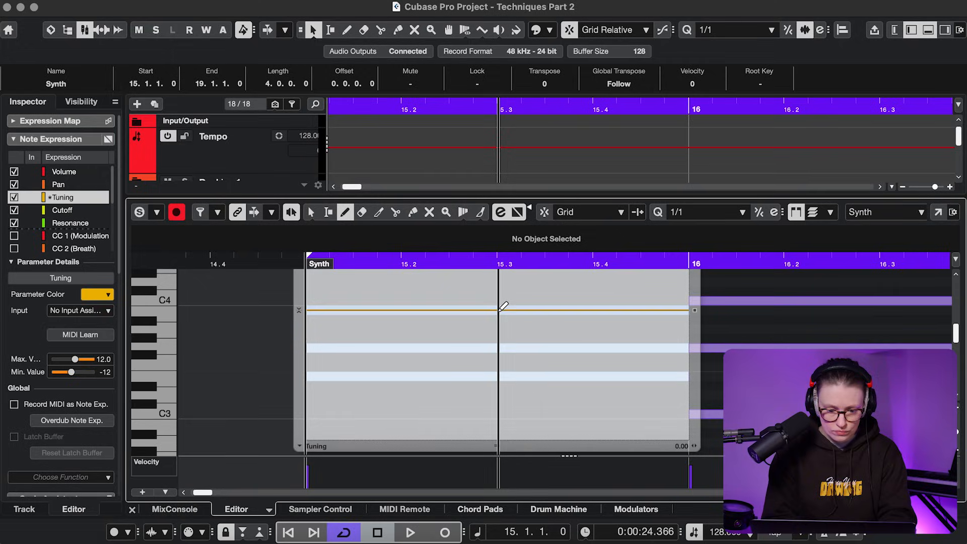
pyautogui.moveTo(504, 306); pyautogui.dragTo(554, 279)
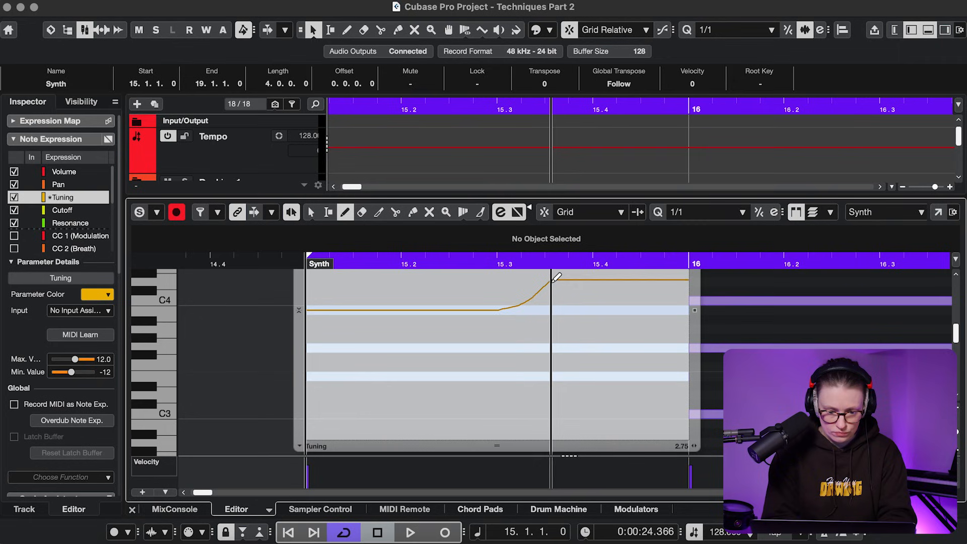
pyautogui.press('space')
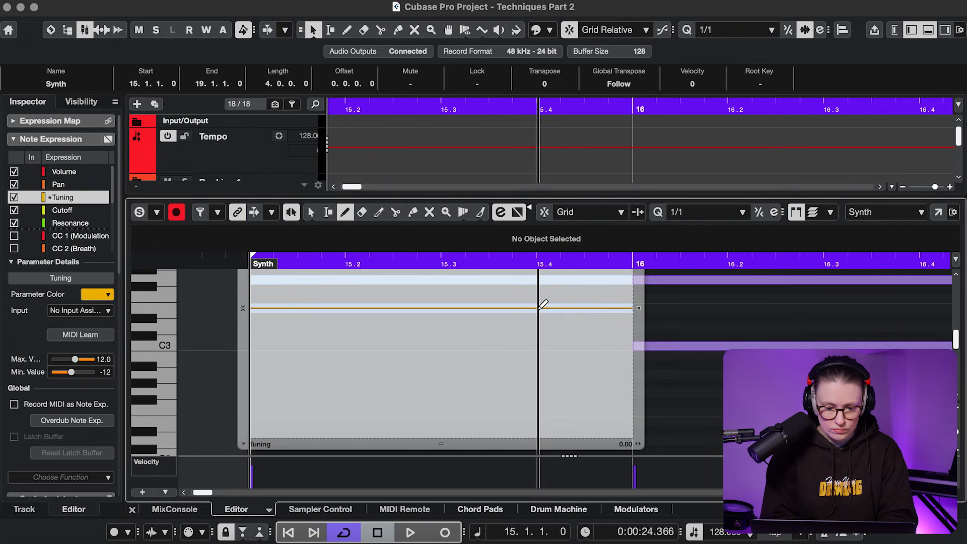
pyautogui.moveTo(553, 310); pyautogui.dragTo(578, 326)
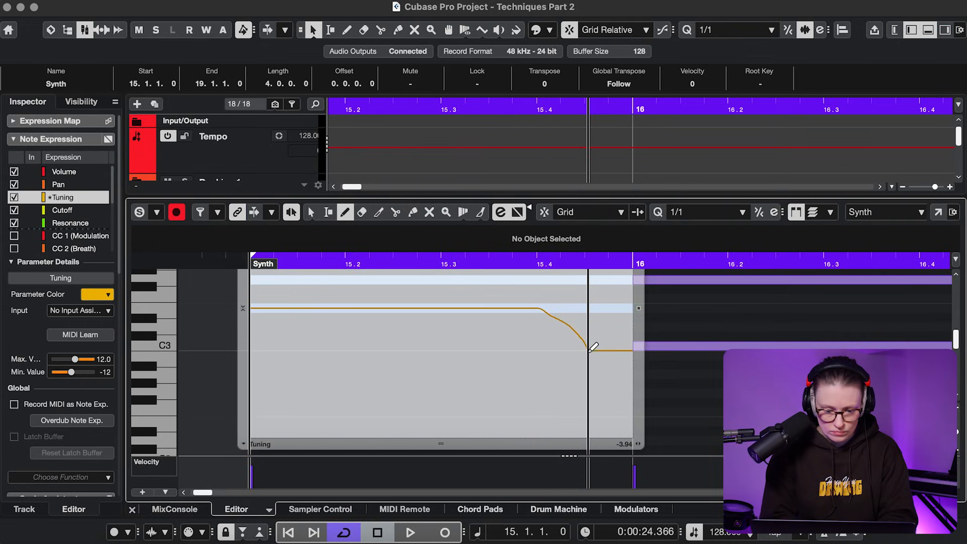
pyautogui.press('space')
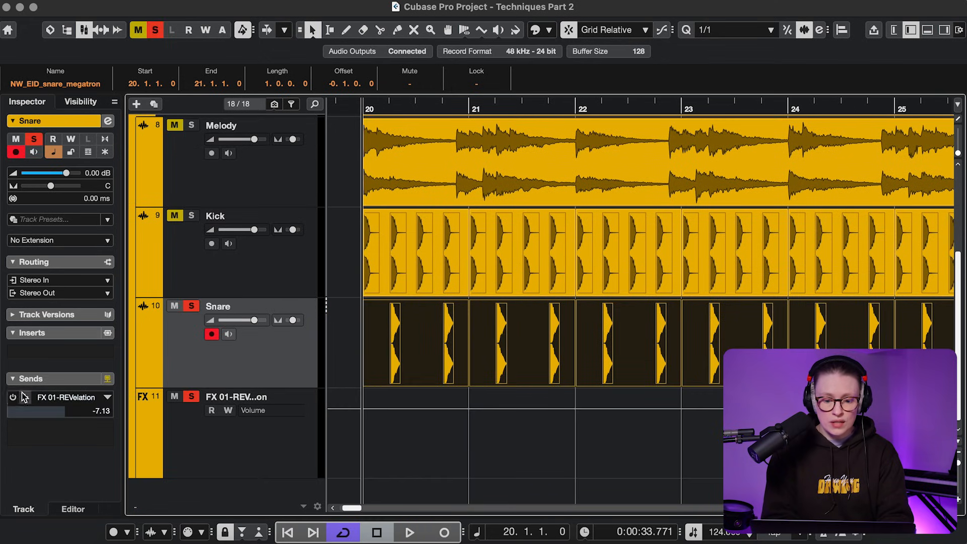
# - Enable the Snare's send to FX 01-REVelation and open the REVelation reverb
pyautogui.click(12, 397)
pyautogui.click(186, 446)
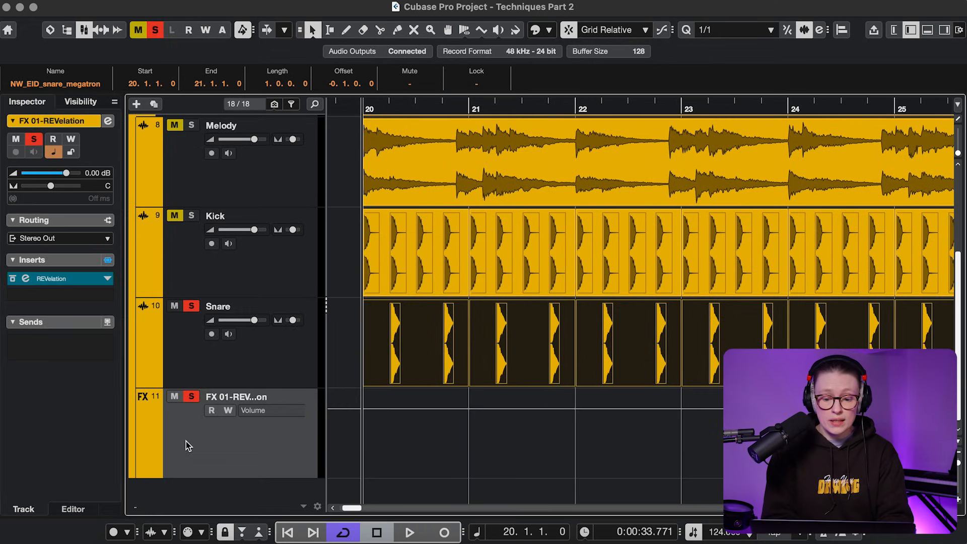
pyautogui.press('space')
pyautogui.click(73, 278)
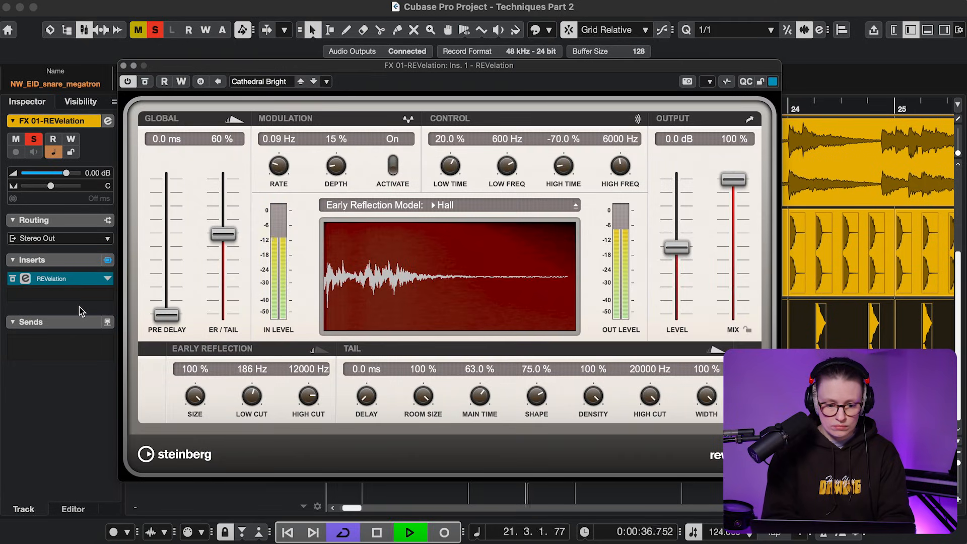
pyautogui.press('space')
# - Load a Gate into insert slot 2 after REVelation and audition the gated reverb
pyautogui.click(65, 296)
pyautogui.write('gate')
pyautogui.press('Return')
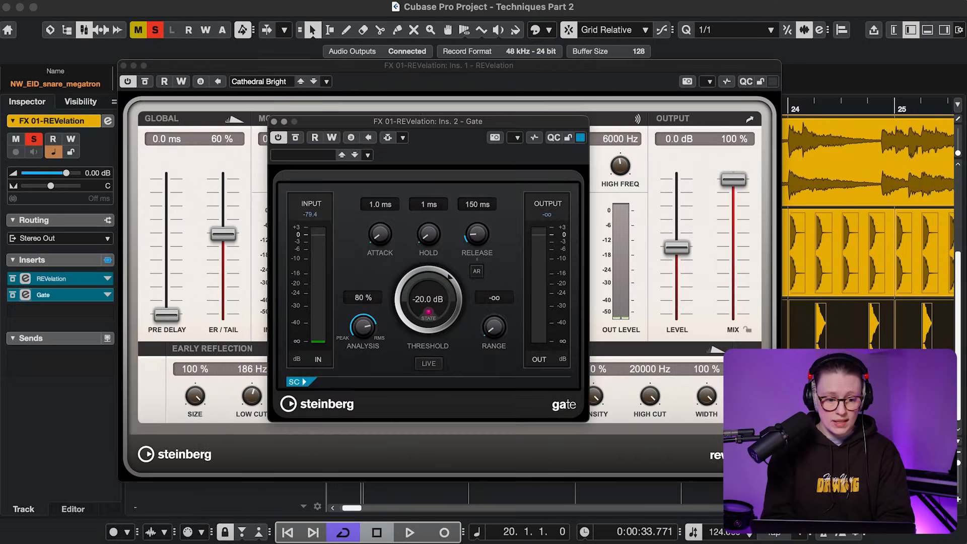
pyautogui.press('space')
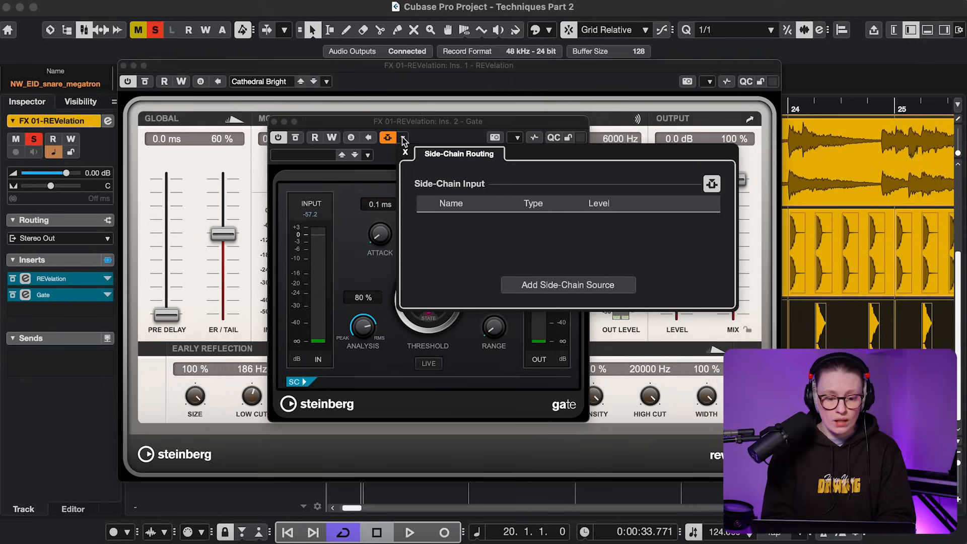
# - Key the reverb's Gate from the Snare track
pyautogui.click(537, 287)
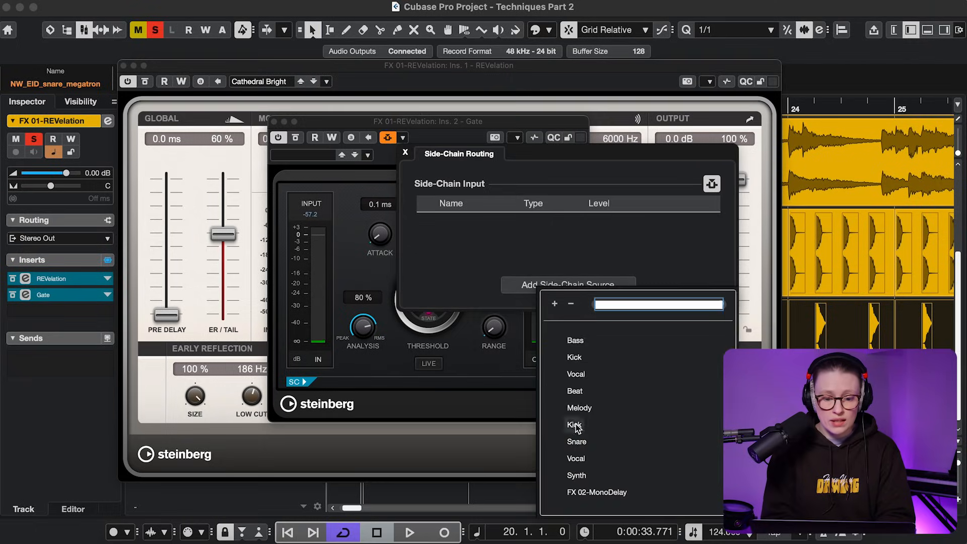
pyautogui.click(574, 440)
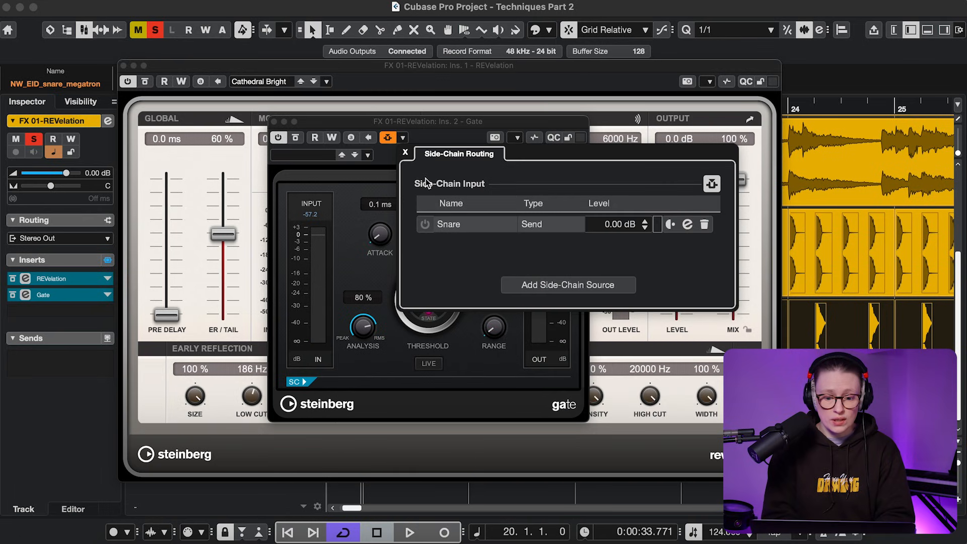
pyautogui.click(405, 153)
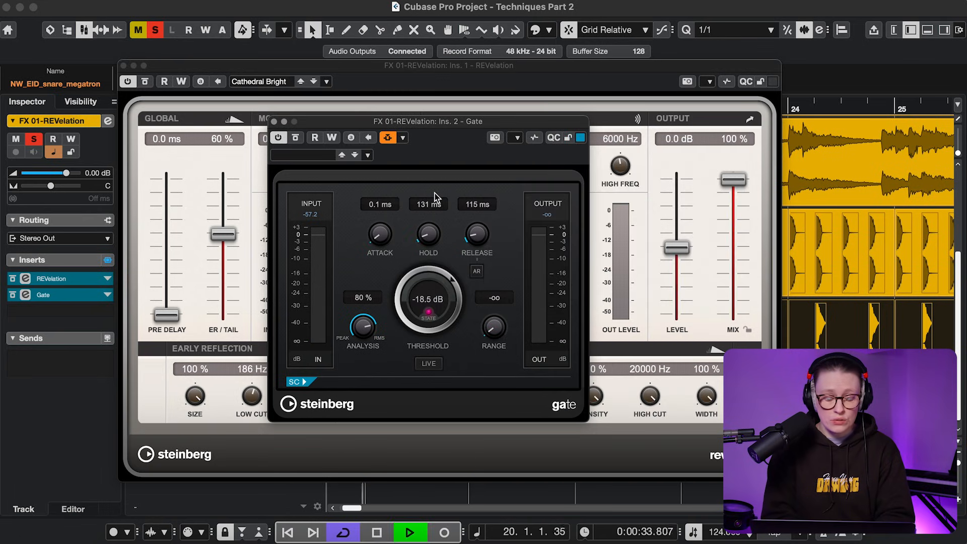